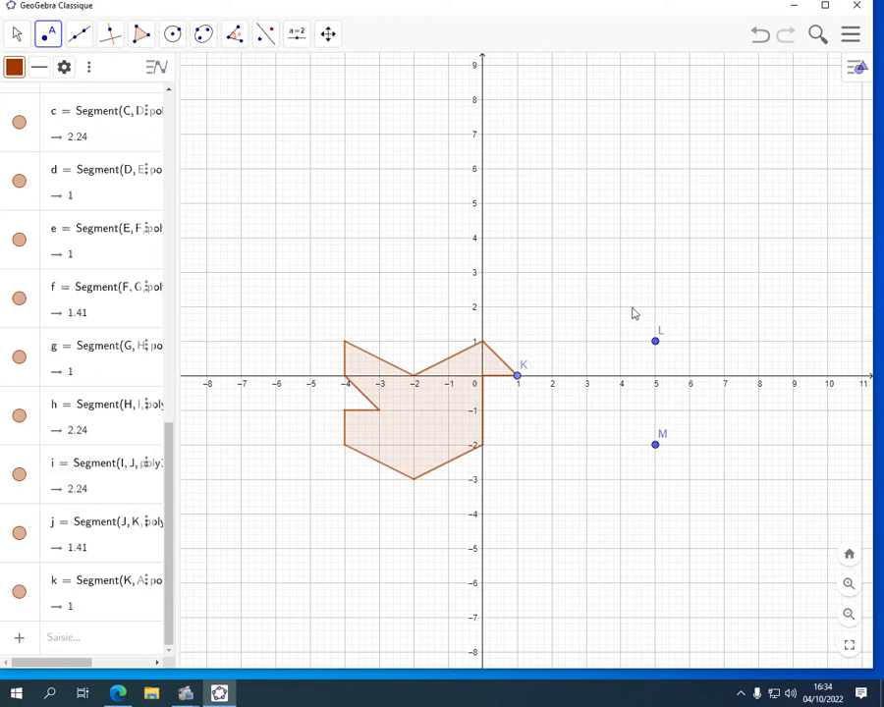
Step: Translate the polygon by the vector from K to L, and translate the original polygon again by the vector from L to M
left_click(266, 36)
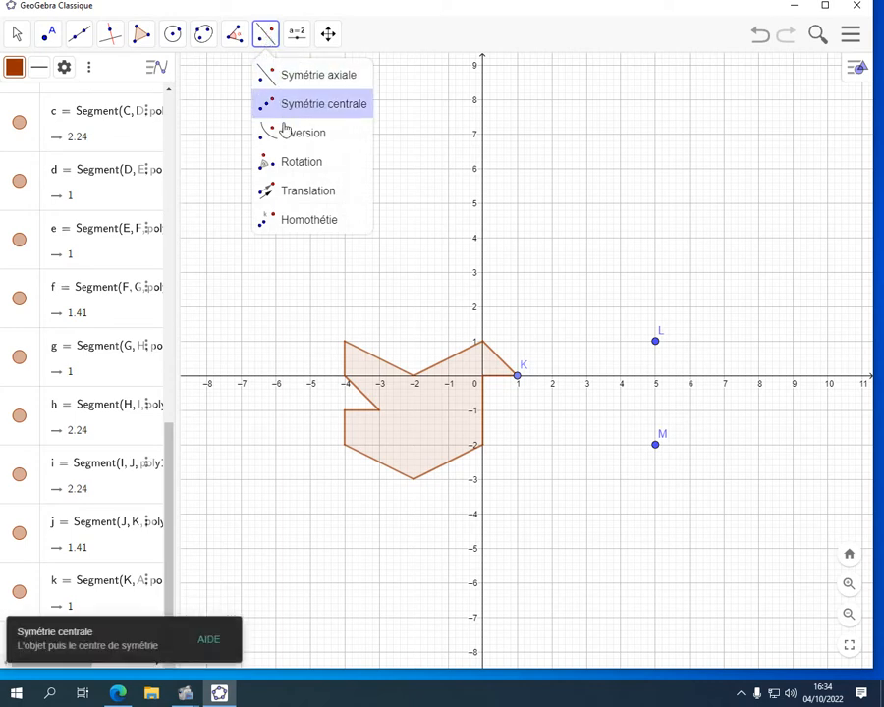
left_click(300, 192)
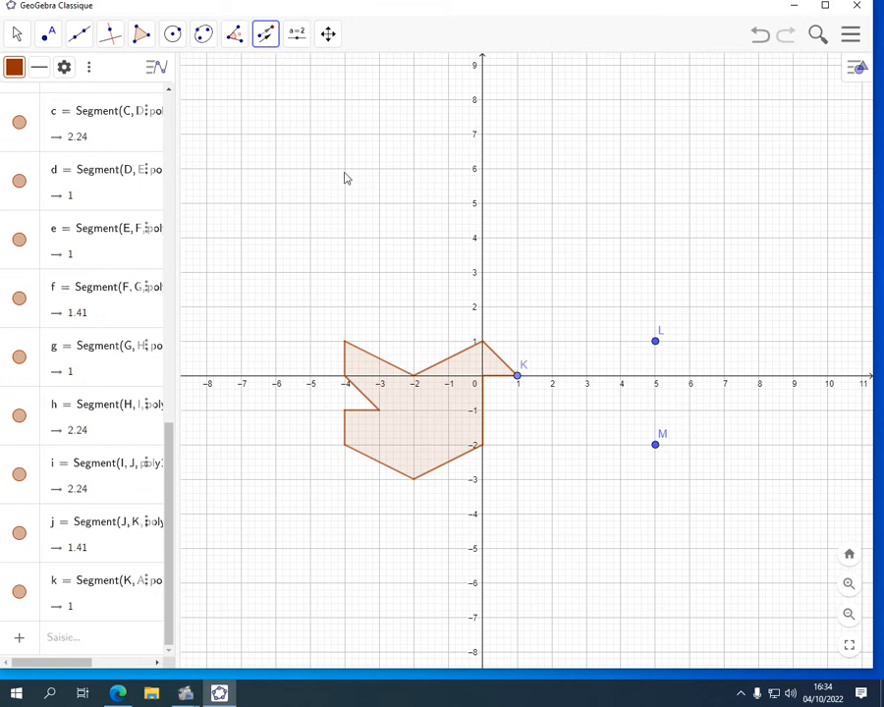
left_click(420, 424)
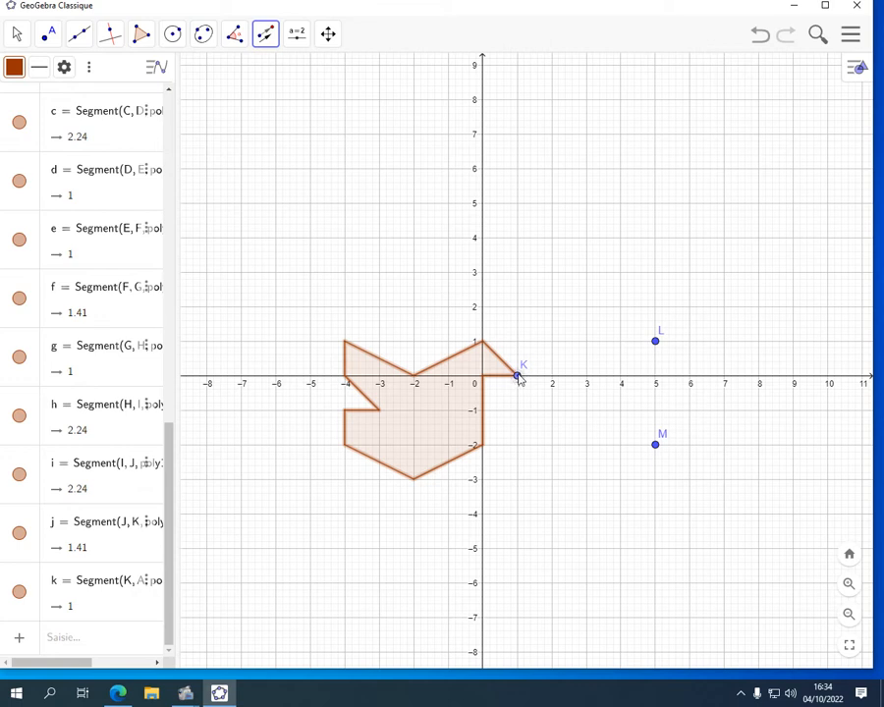
left_click(520, 377)
left_click(656, 344)
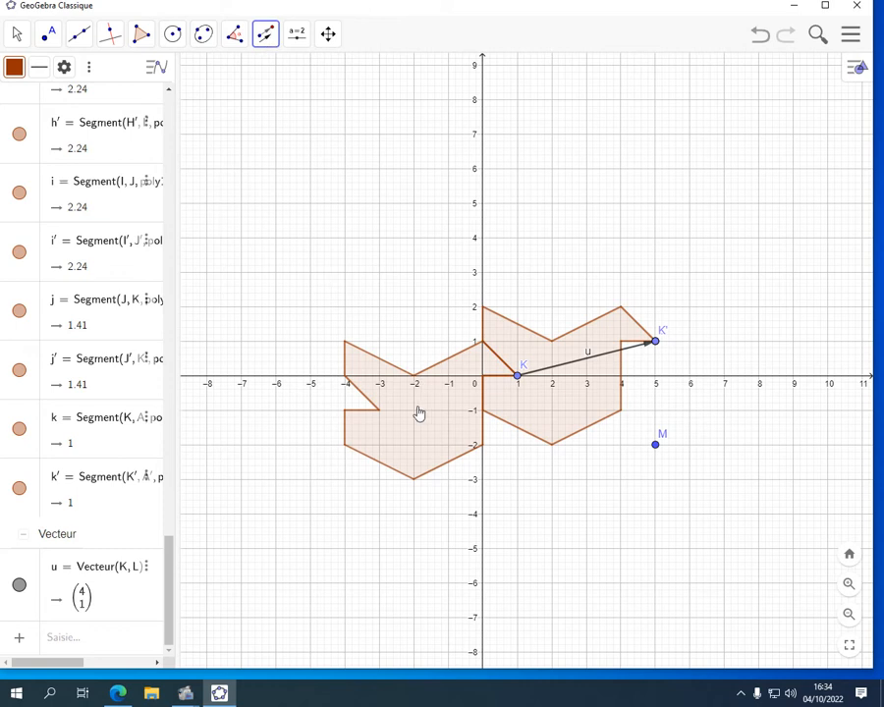
left_click(656, 342)
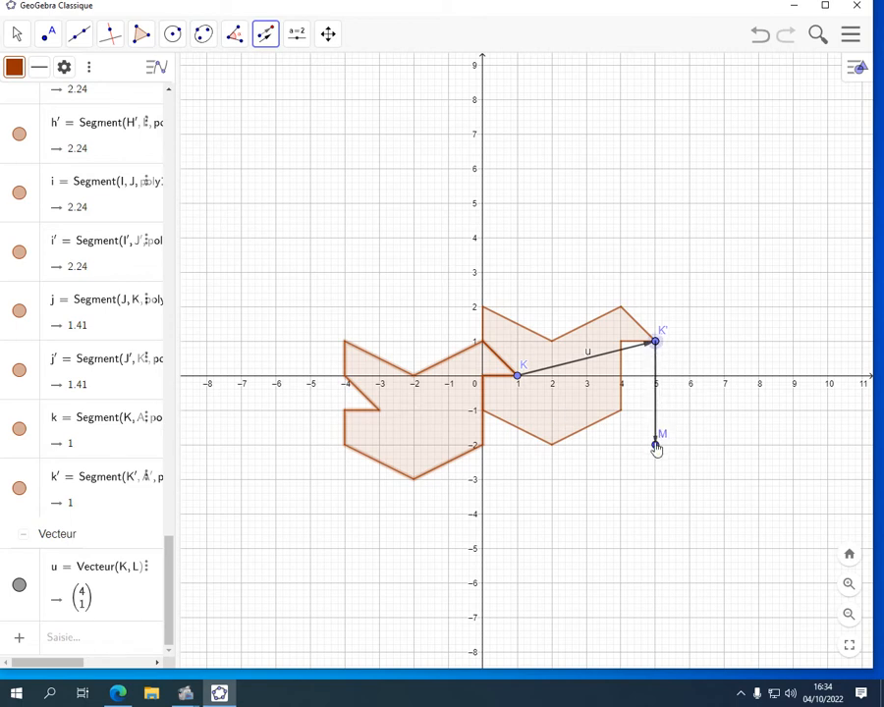
left_click(656, 445)
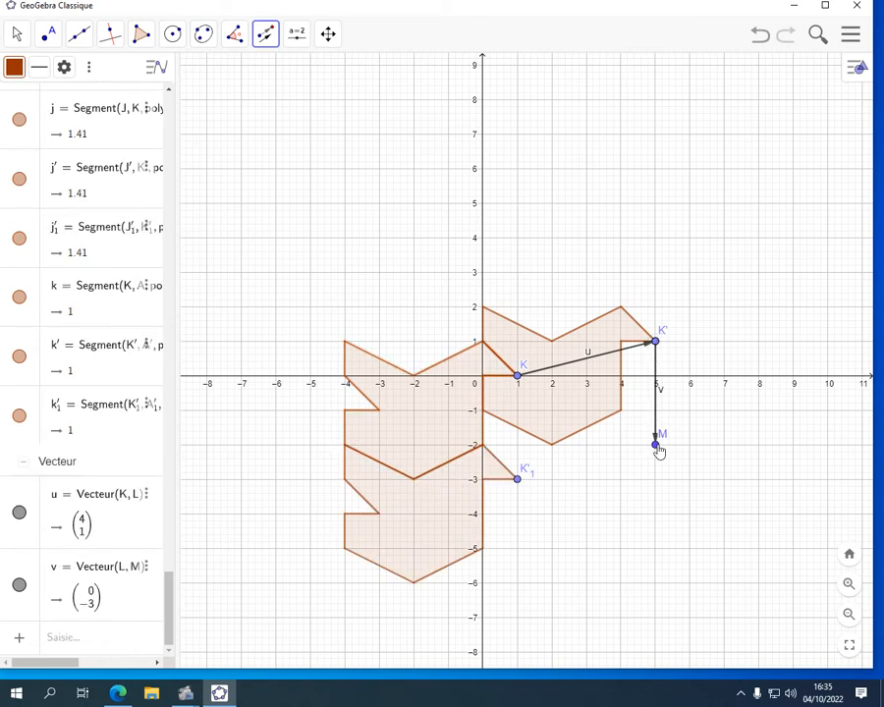
Step: Hide the points M, L, K'1, K' and K from the drawing
left_click(16, 36)
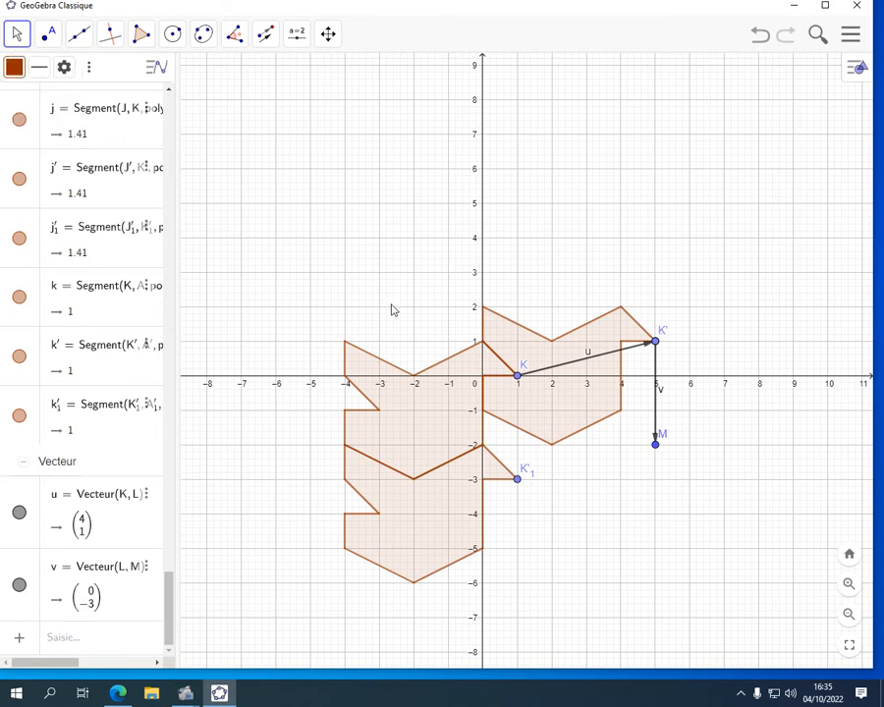
left_click_drag(172, 582, 182, 309)
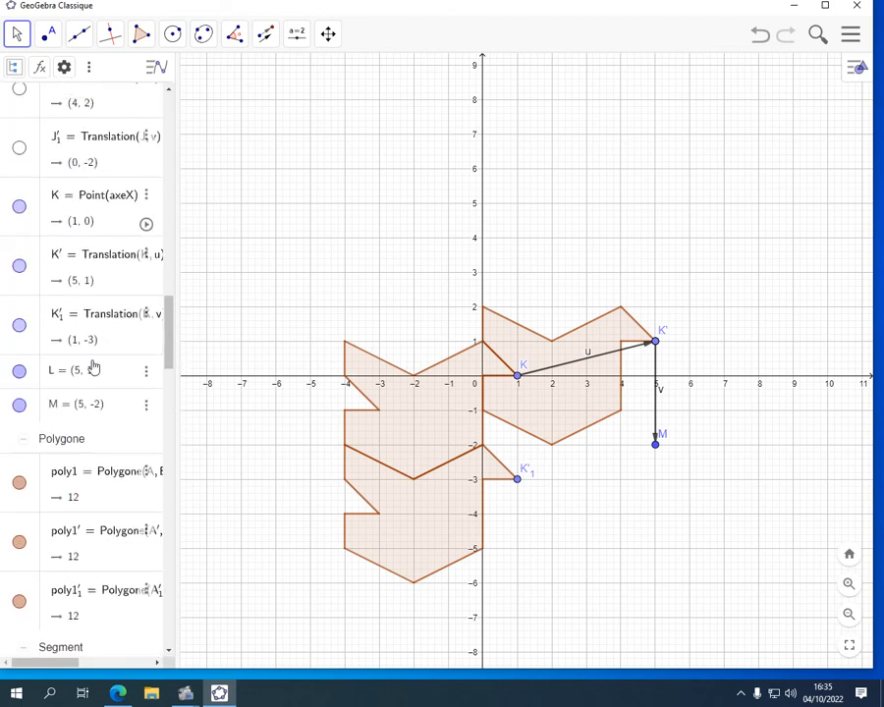
left_click(19, 403)
left_click(18, 370)
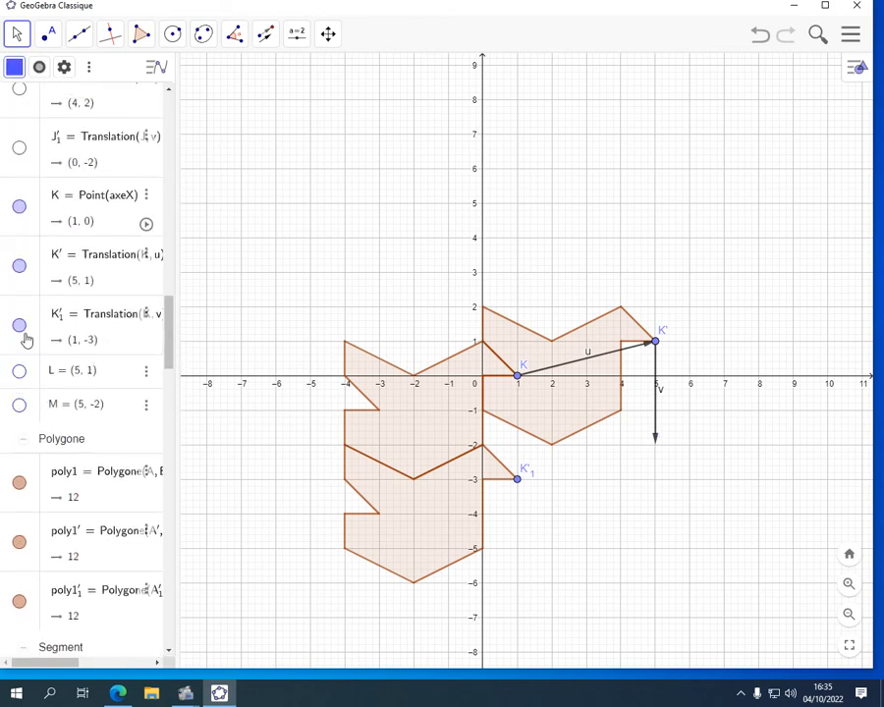
left_click(18, 325)
left_click(18, 266)
left_click(18, 207)
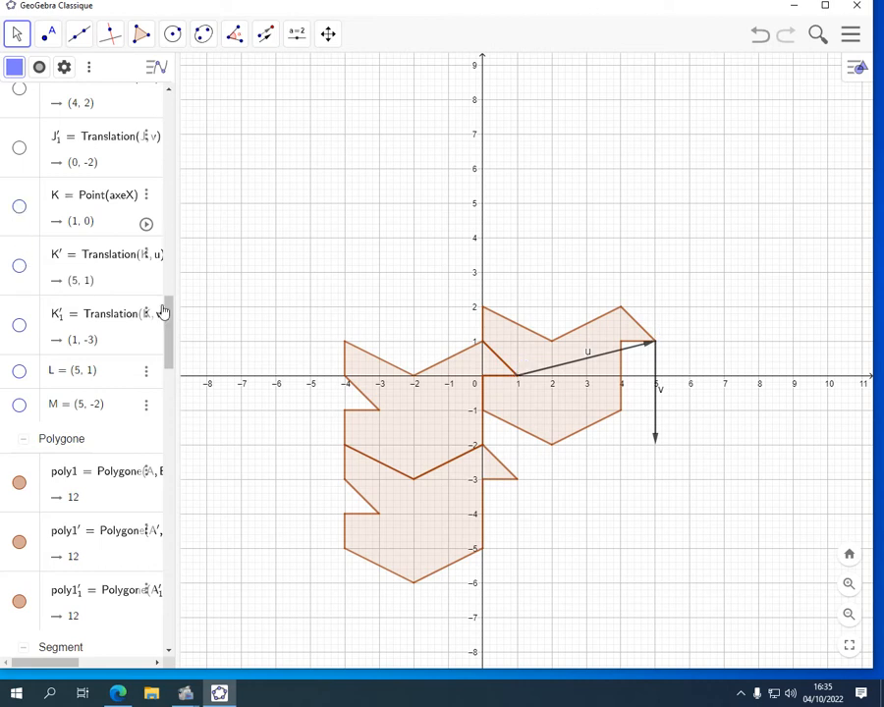
Step: Translate the image polygon beginning at the y-axis by vector u to extend the upper row
left_click_drag(168, 331, 178, 608)
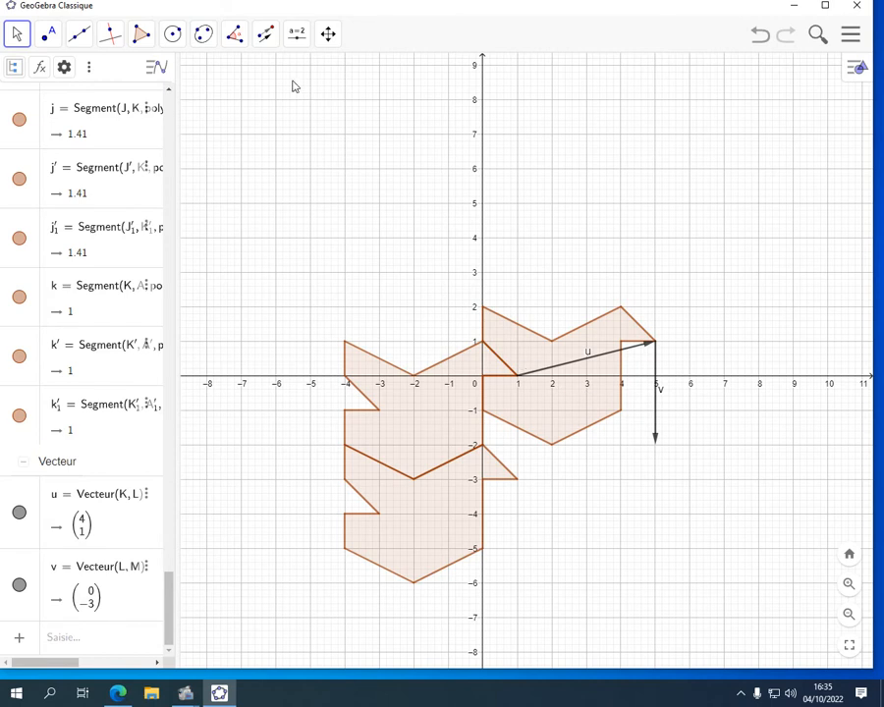
left_click(265, 33)
left_click(305, 194)
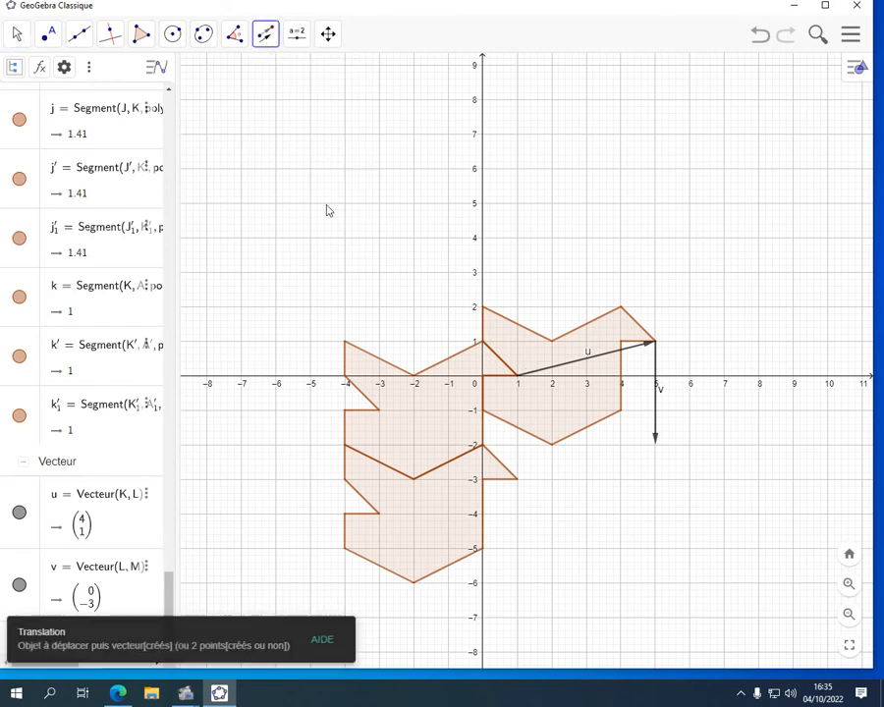
left_click(565, 405)
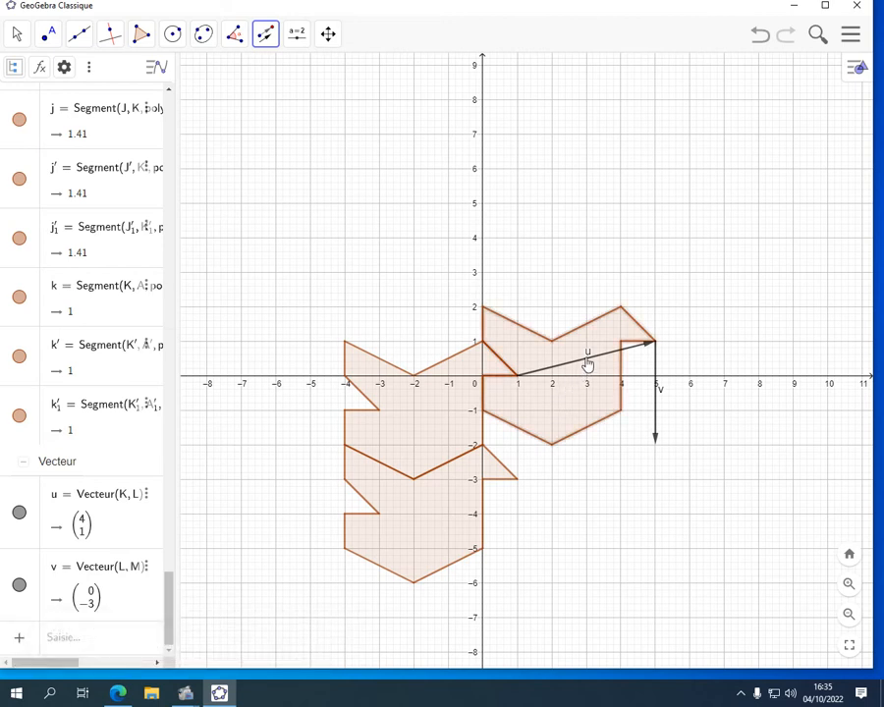
left_click(588, 363)
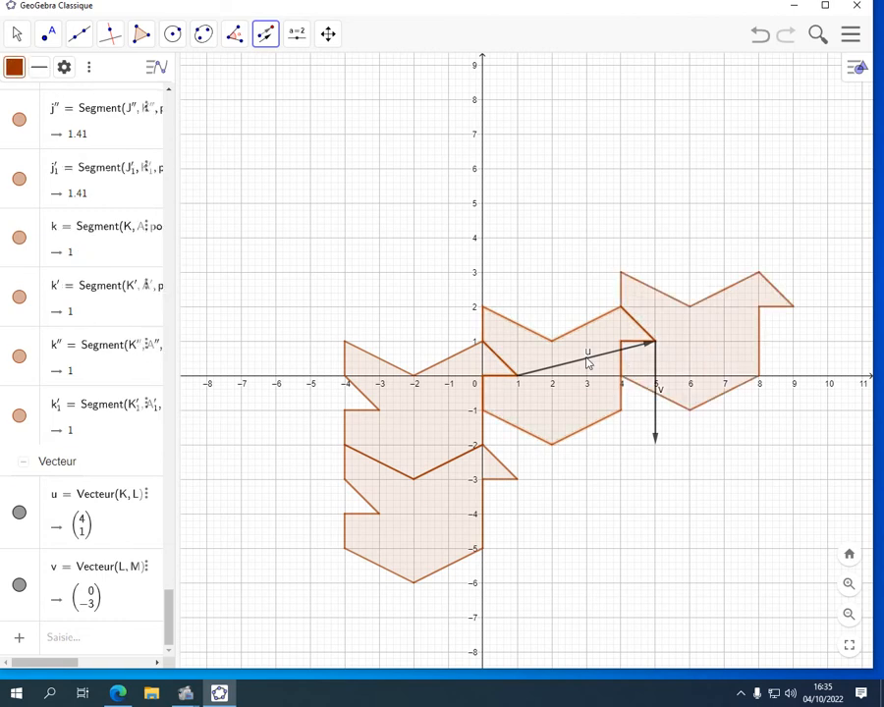
Step: Translate the middle and rightmost polygons of the upper row by vector v to complete the second row
left_click(556, 406)
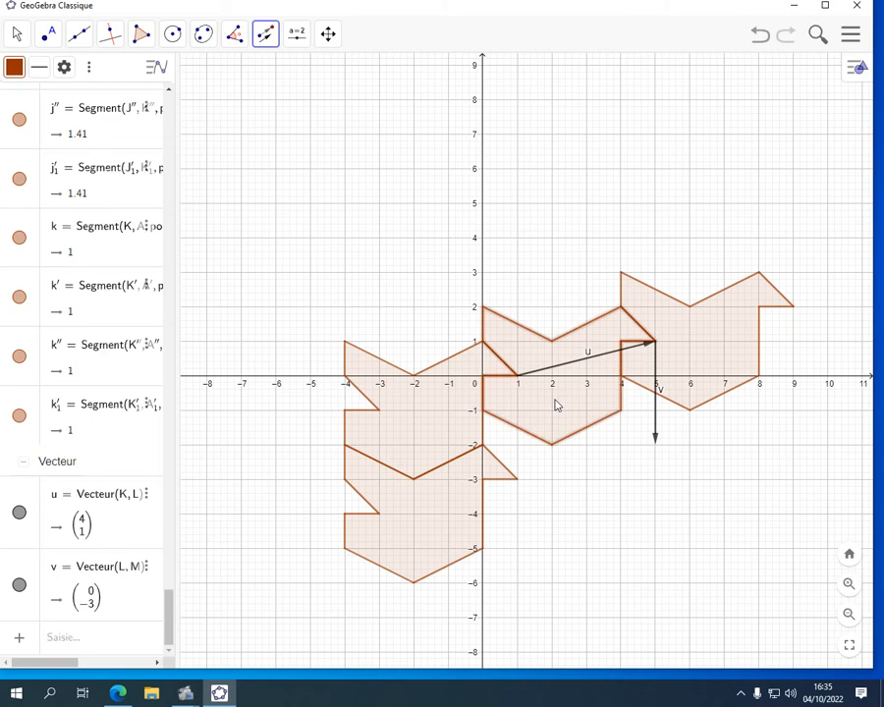
left_click(656, 414)
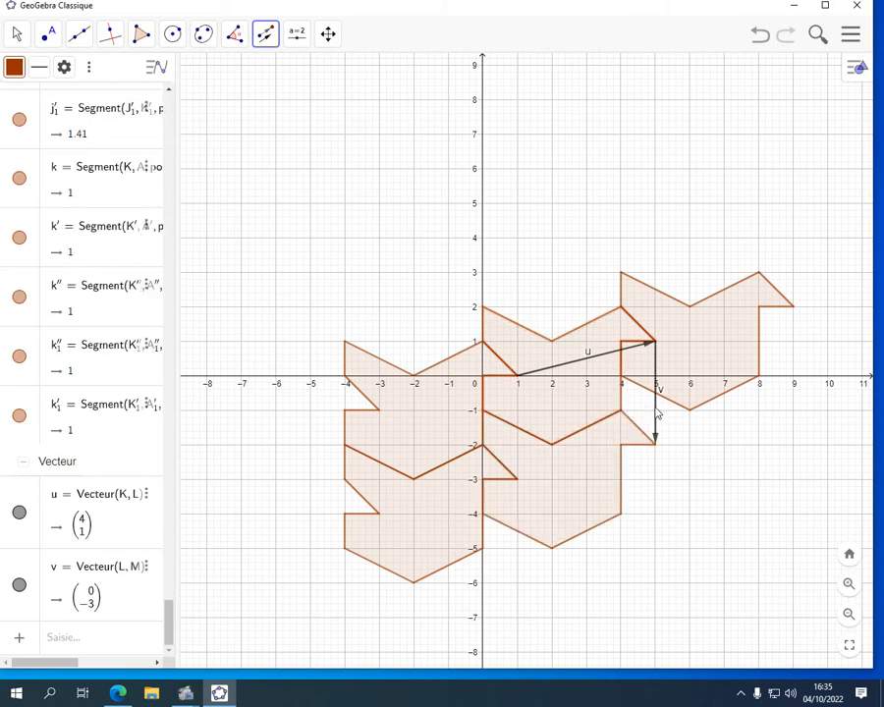
left_click(708, 346)
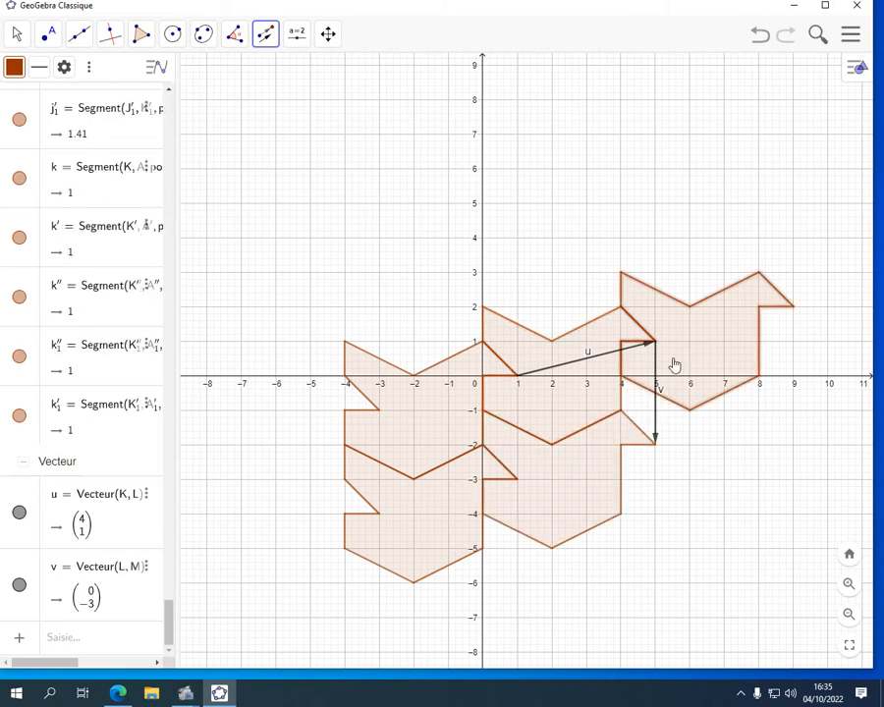
left_click(657, 414)
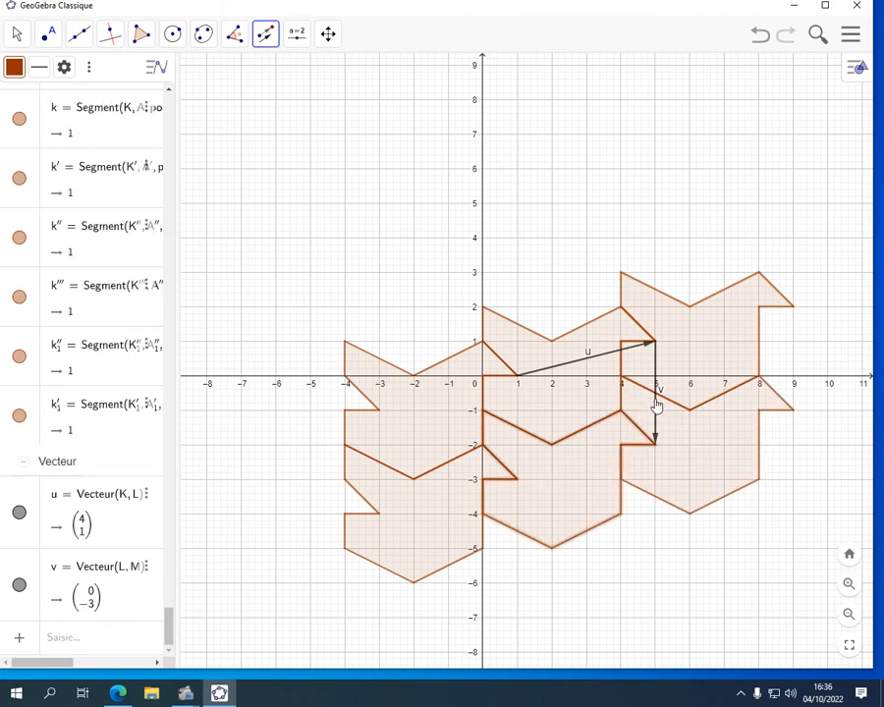
Step: Translate the three second-row polygons by vector v to form a third row of the tiling
left_click(657, 403)
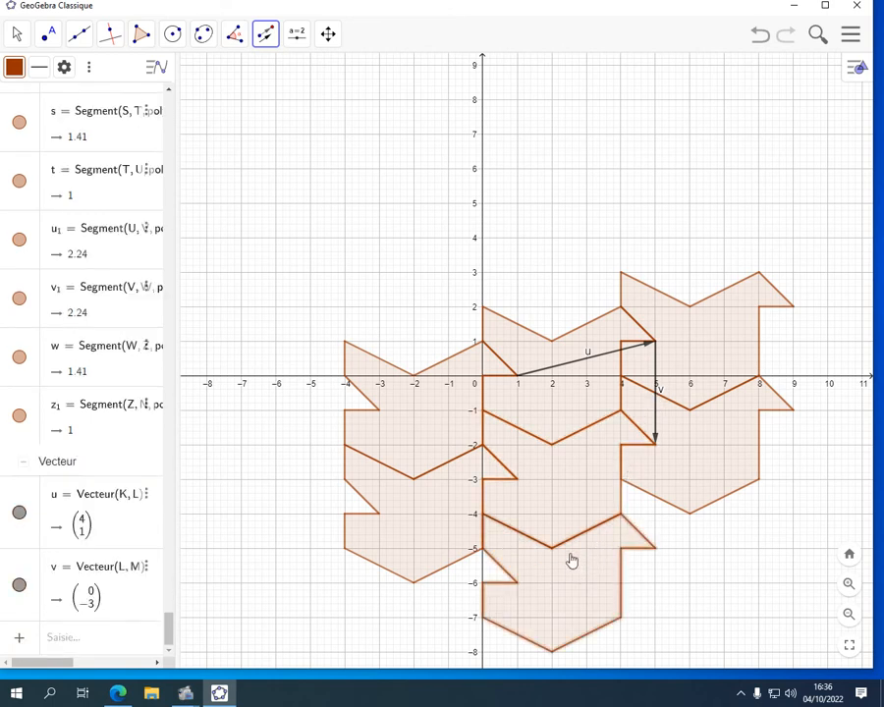
left_click(555, 376)
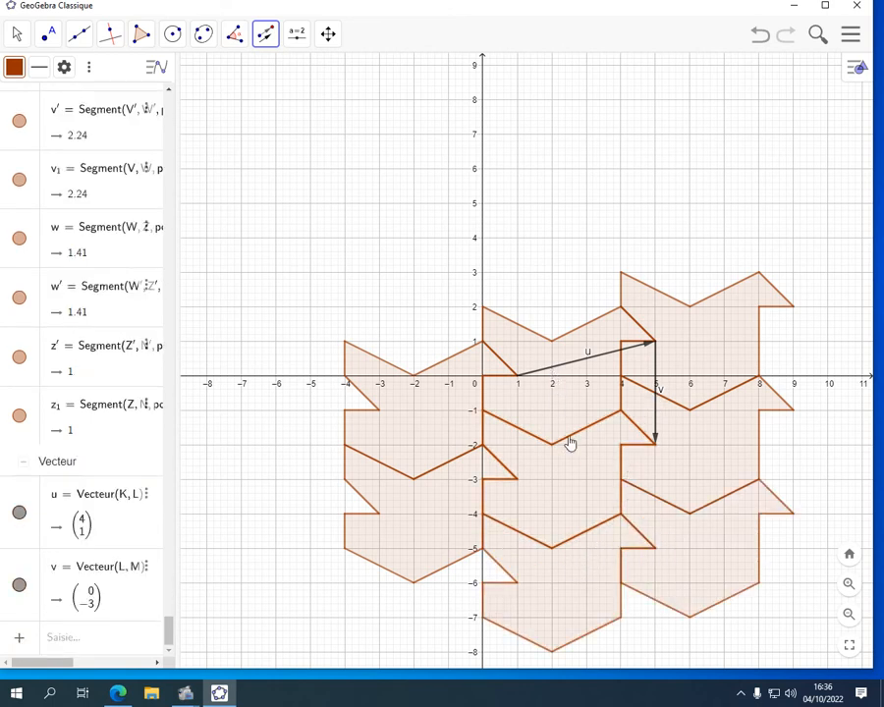
left_click(423, 517)
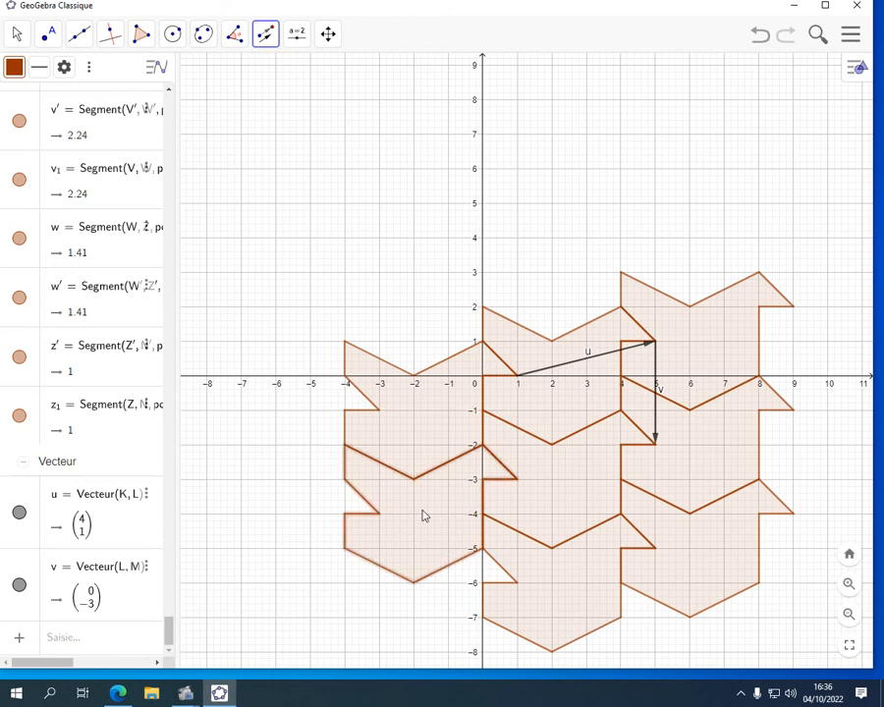
left_click(657, 376)
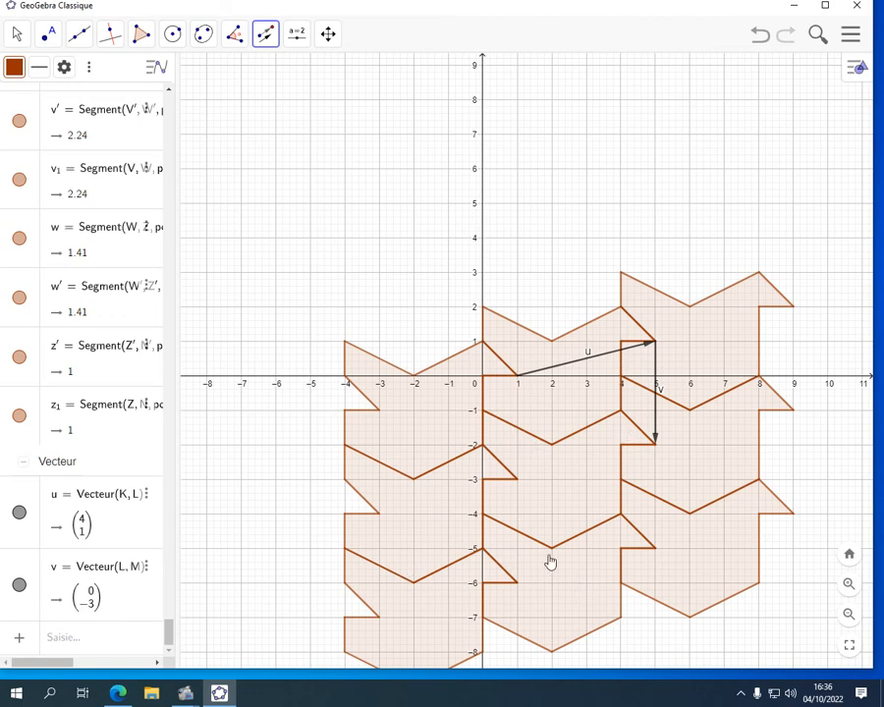
Step: Hide the coordinate axes, the grid and the vectors u and v so only the tiling remains
left_click(18, 35)
left_click(19, 34)
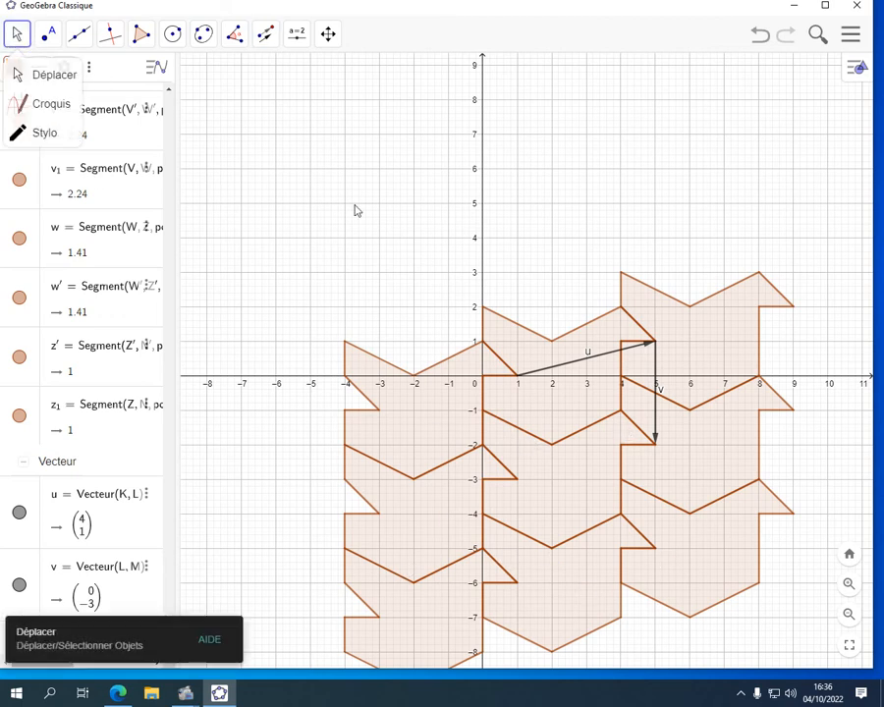
left_click(328, 34)
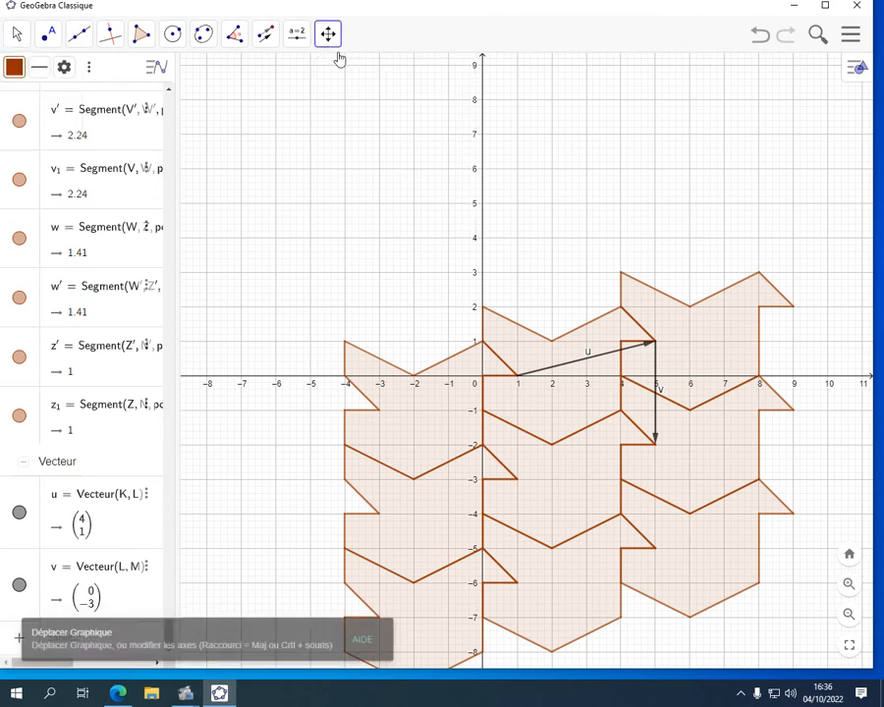
left_click_drag(564, 246, 495, 157)
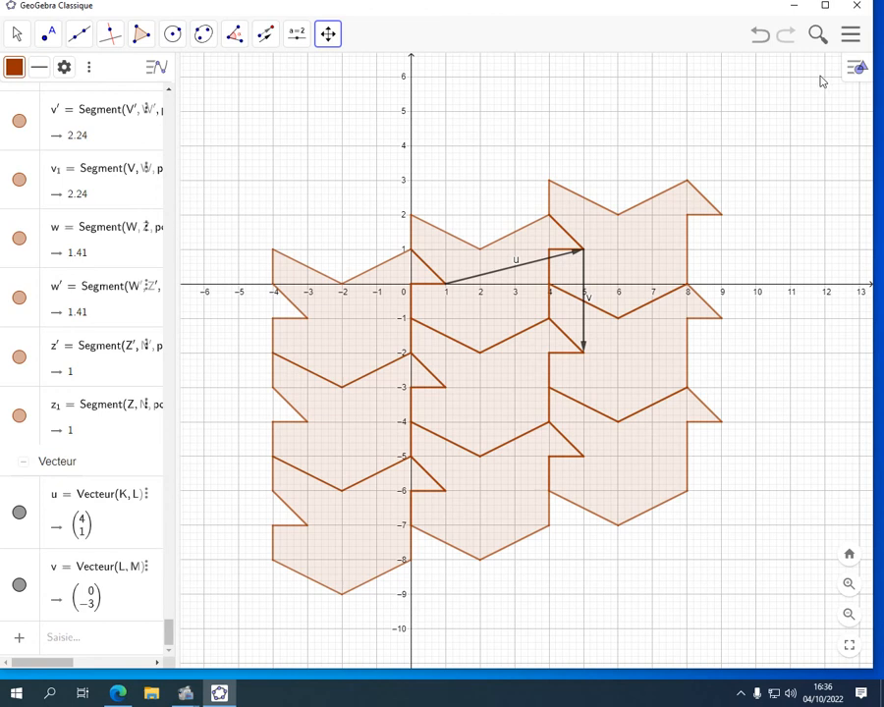
left_click(858, 69)
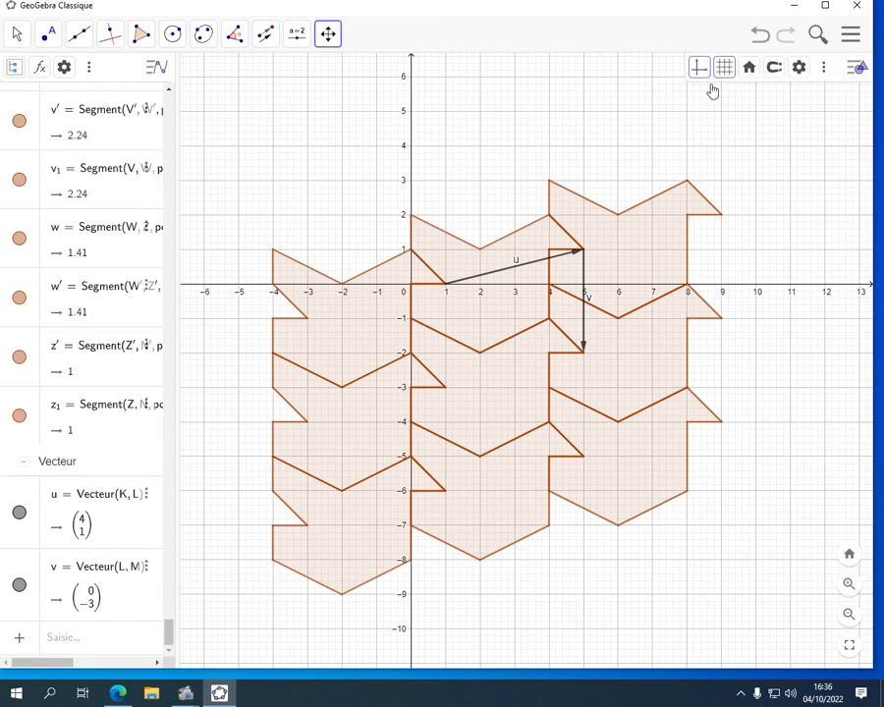
left_click(698, 68)
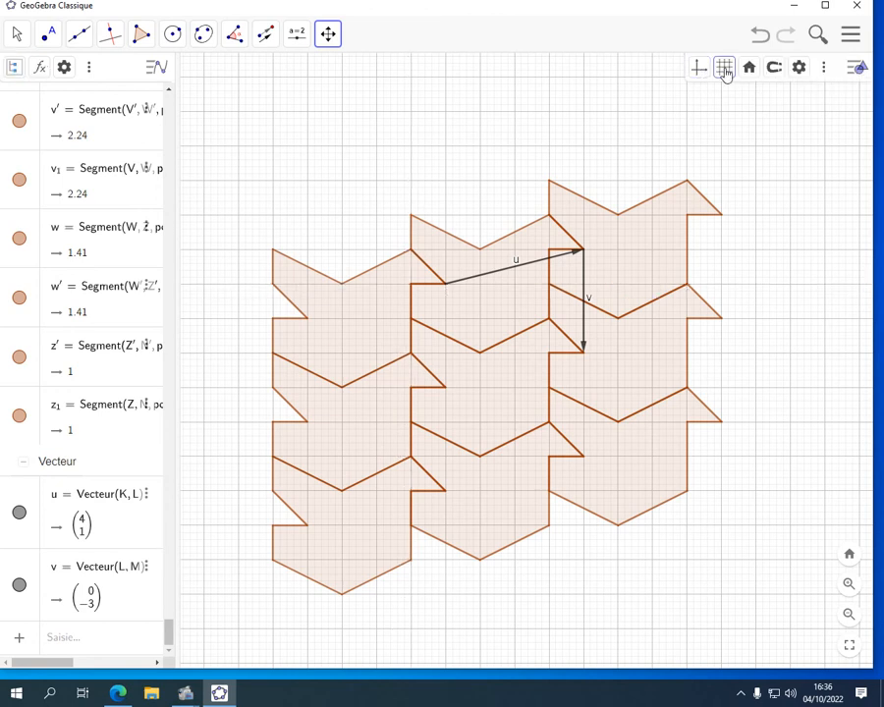
left_click(725, 67)
left_click(730, 96)
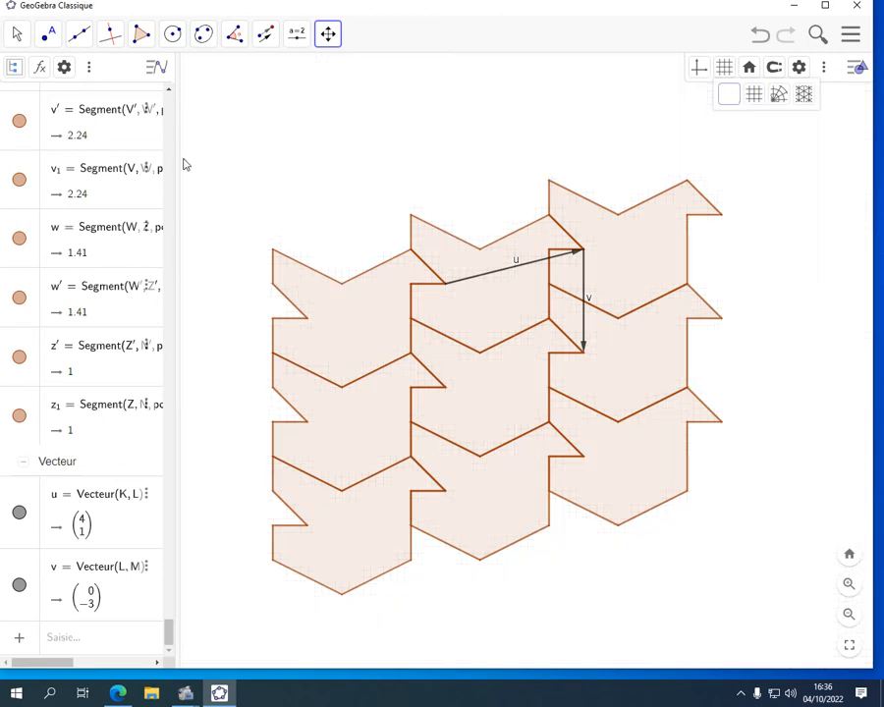
left_click(18, 512)
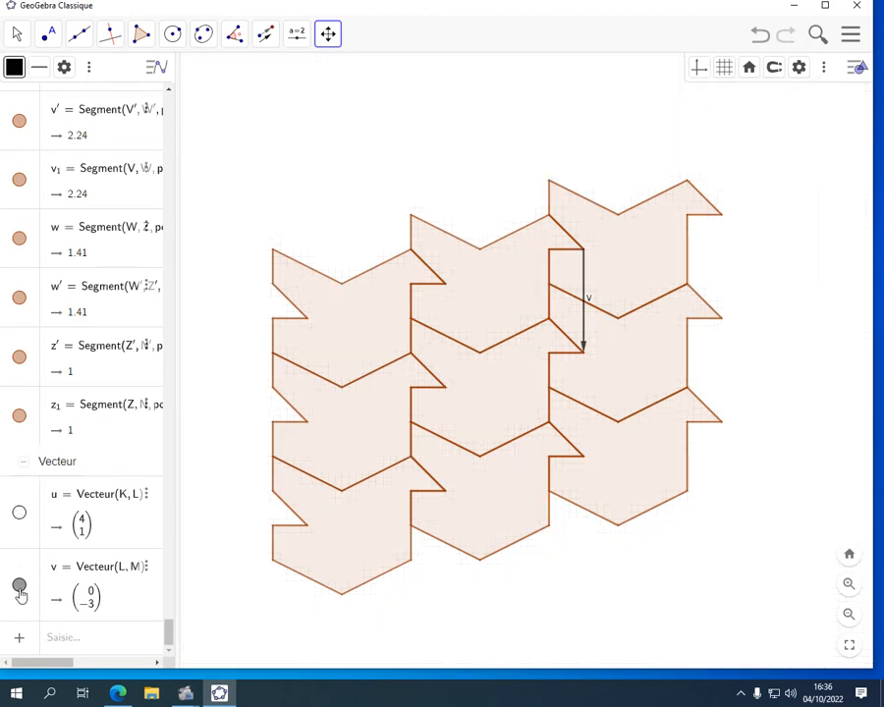
left_click(18, 586)
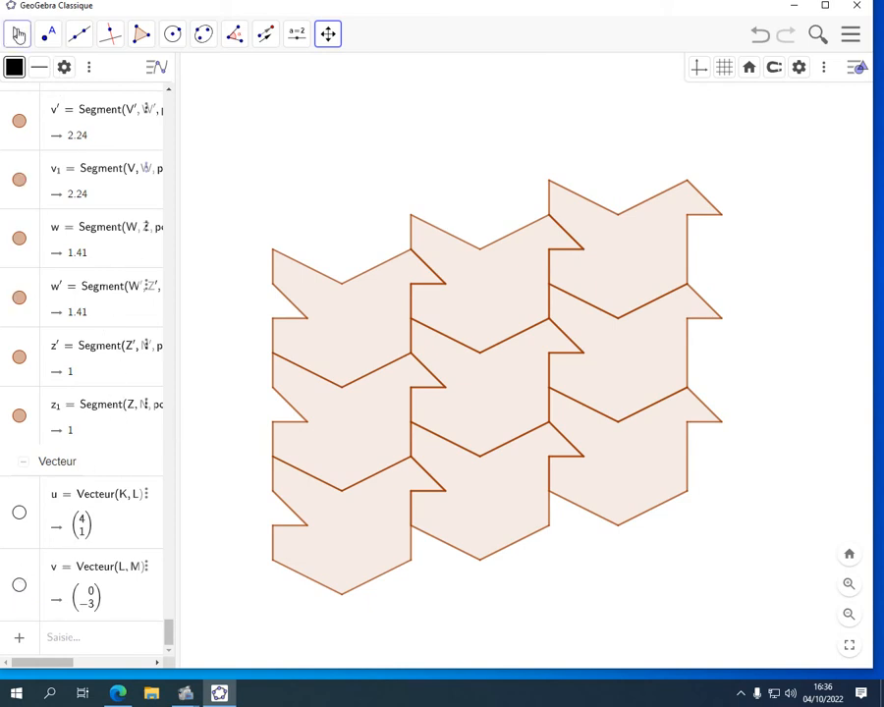
Step: Colour the rightmost polygon of the upper row blue and the middle polygon of that row pink
left_click(18, 34)
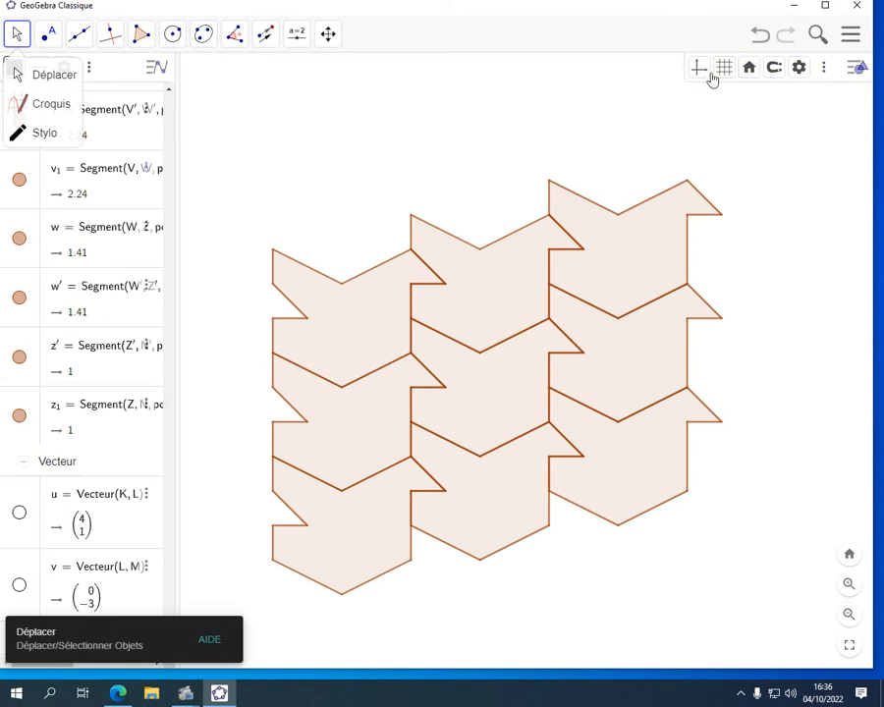
left_click(628, 257)
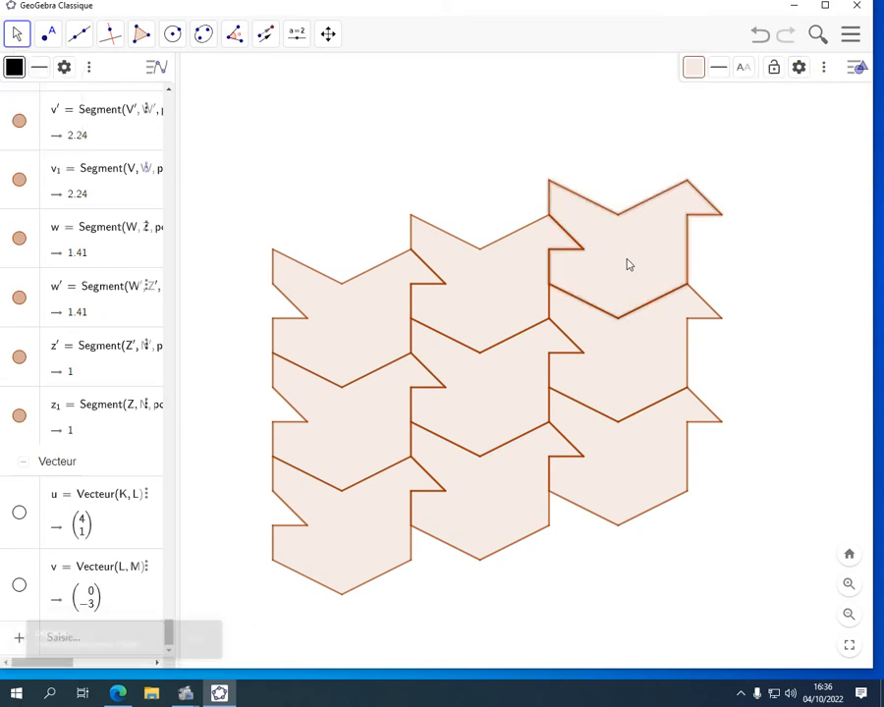
left_click(696, 69)
left_click(724, 102)
left_click(498, 279)
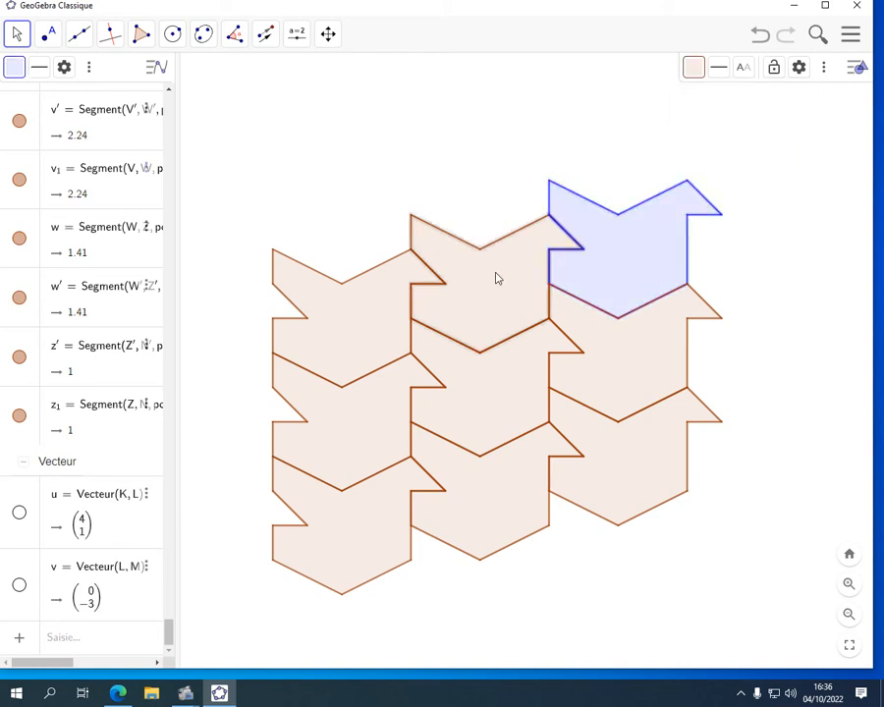
left_click(695, 67)
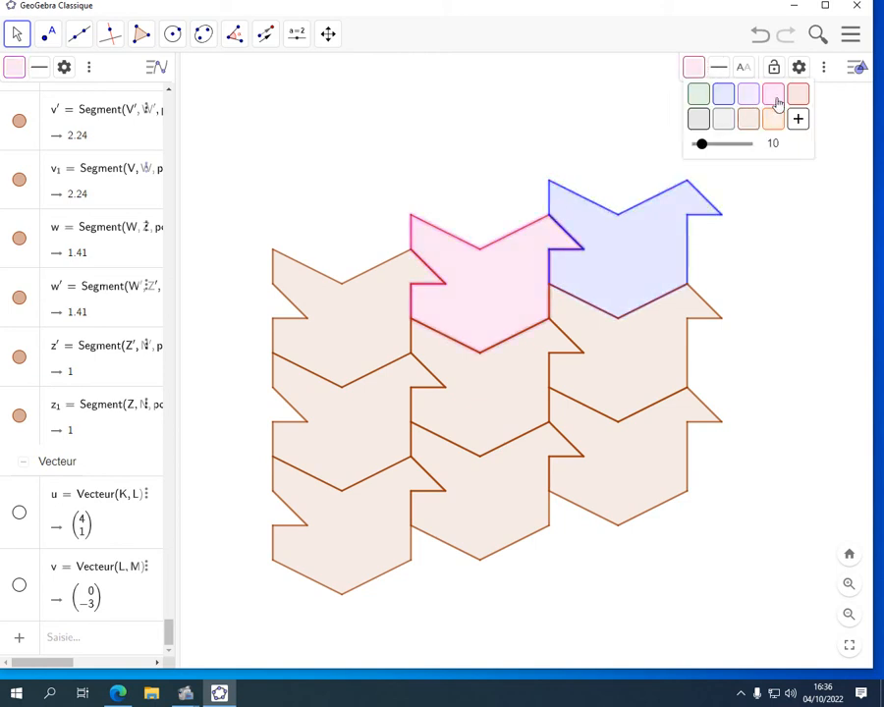
Step: Colour the rightmost polygon of the second row red and the middle polygon of that row bright green
left_click(634, 346)
left_click(694, 67)
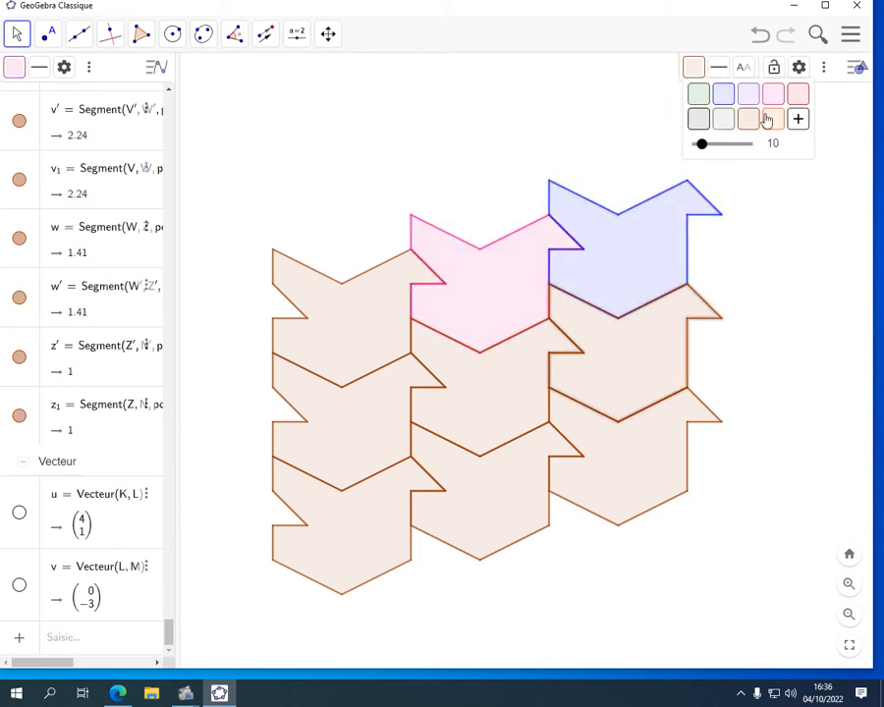
left_click(515, 377)
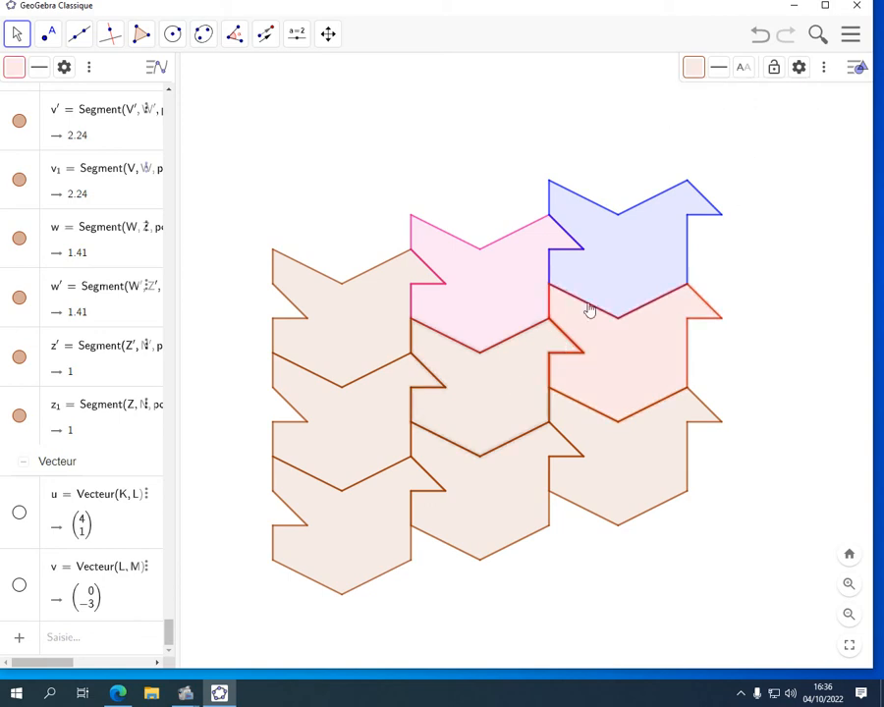
left_click(694, 67)
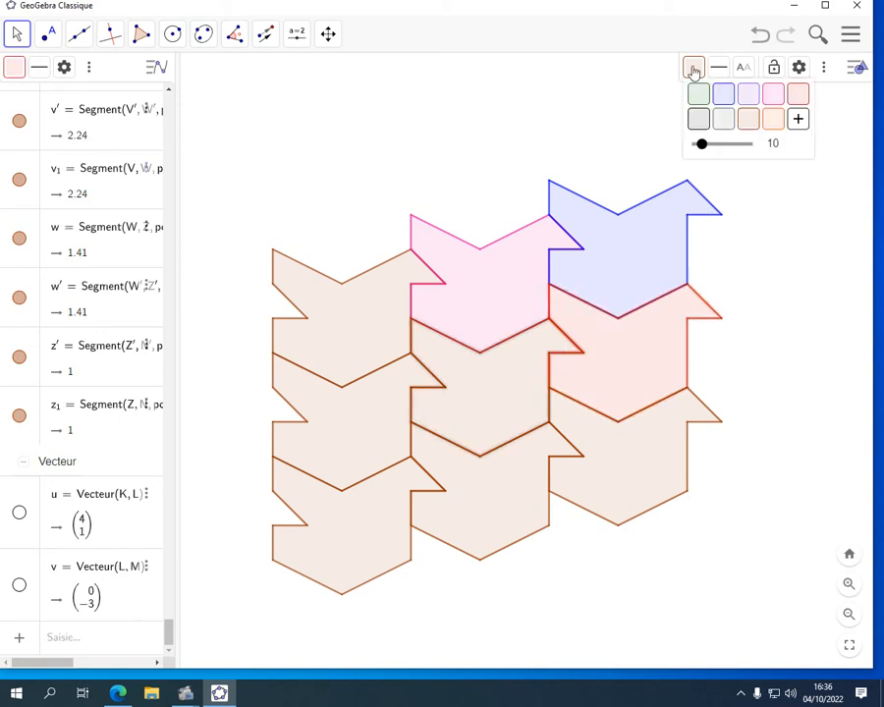
left_click(798, 118)
left_click(700, 186)
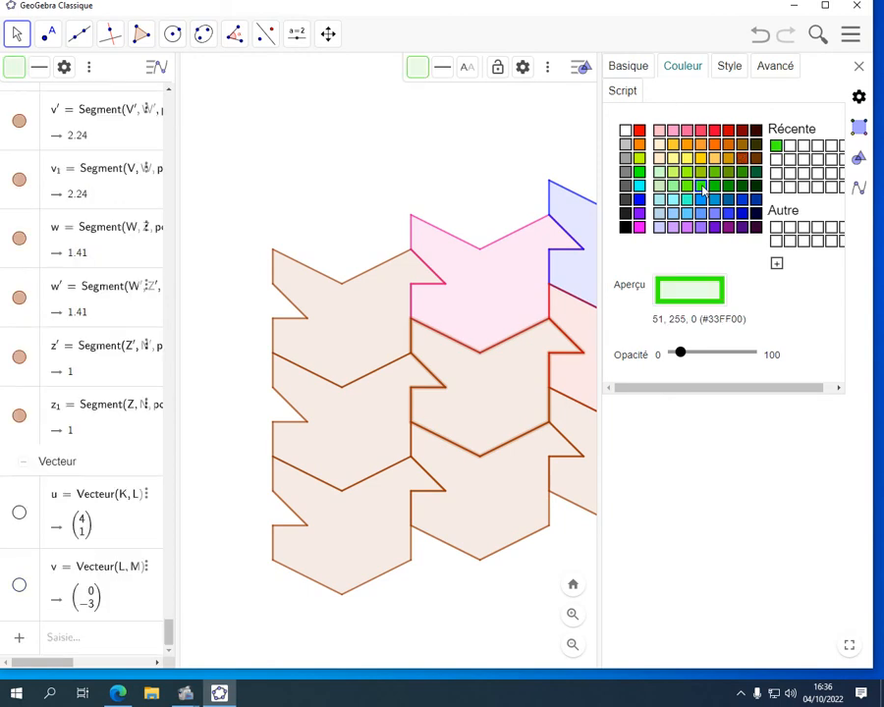
Step: Colour the leftmost polygon of the upper row pale yellow (#FFFF99) and the leftmost one of the second row orange (#FF6600)
left_click(366, 321)
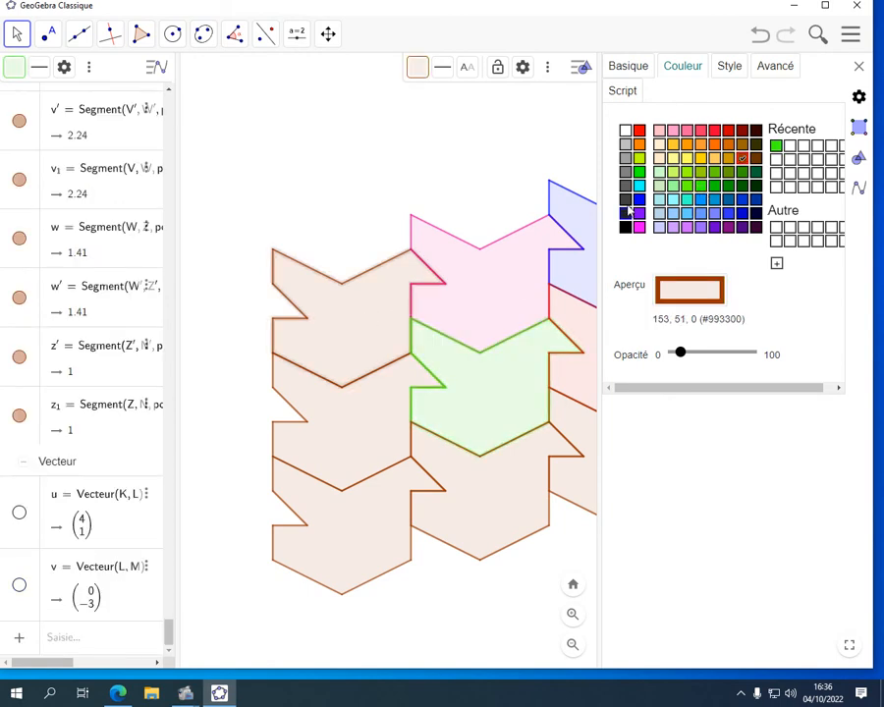
left_click(676, 159)
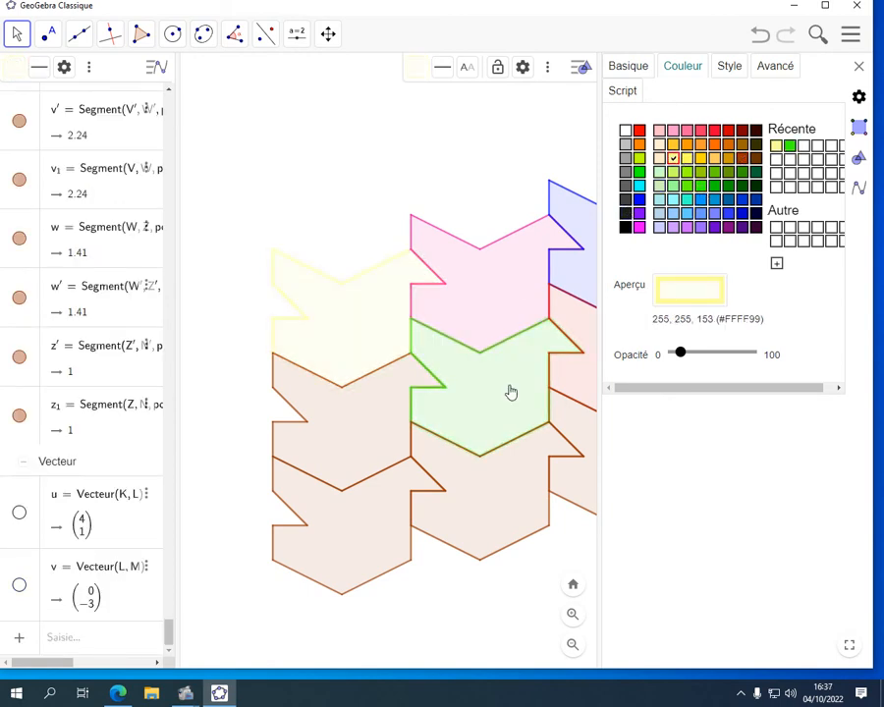
left_click(360, 441)
left_click(718, 146)
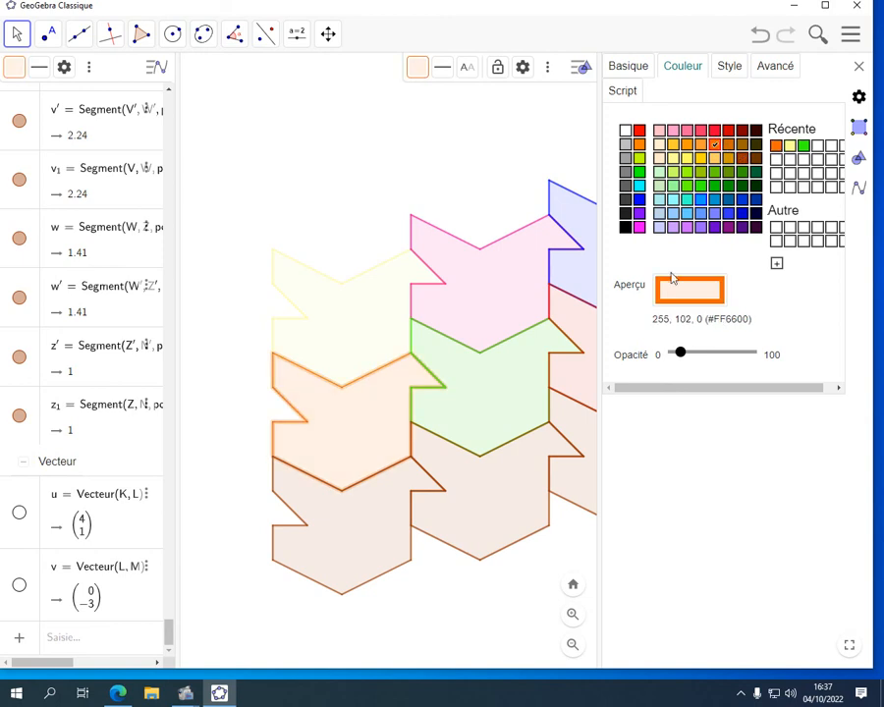
Step: Colour the leftmost polygon of the third row blue (#0099FF) and raise its opacity to about half
left_click(365, 509)
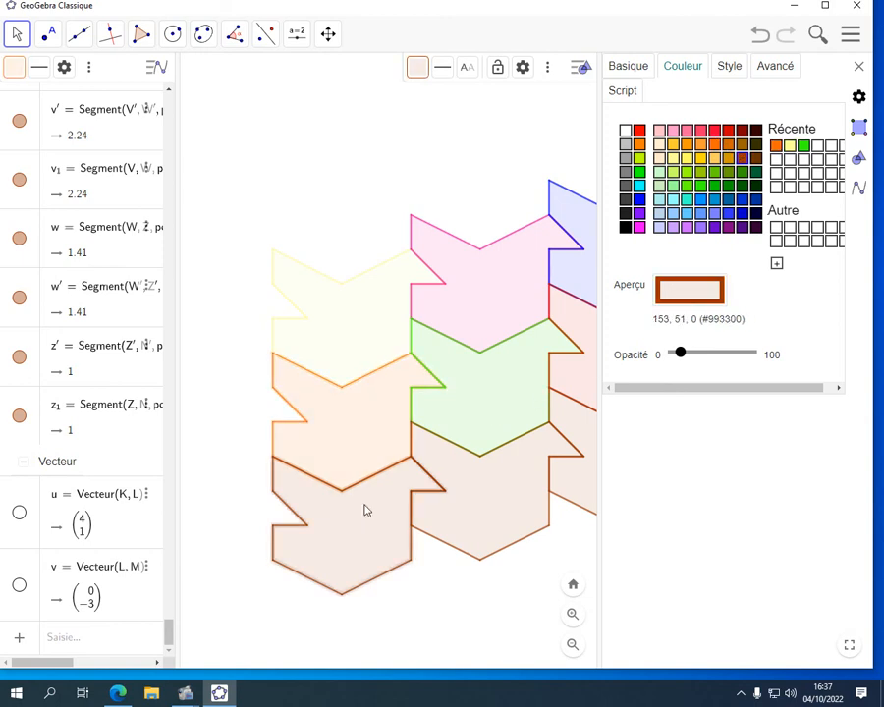
left_click(705, 203)
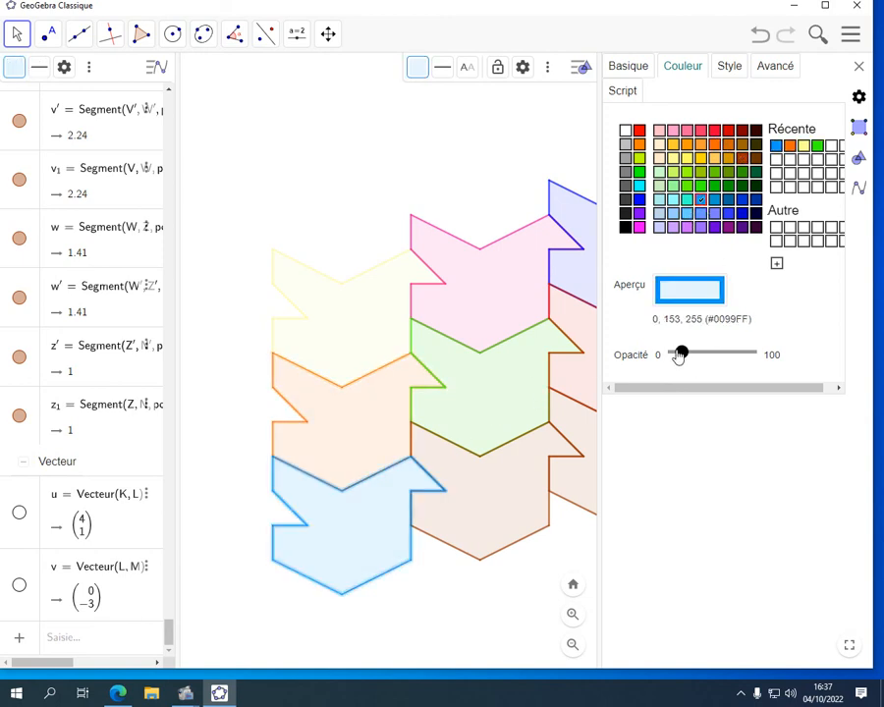
left_click_drag(679, 358, 717, 356)
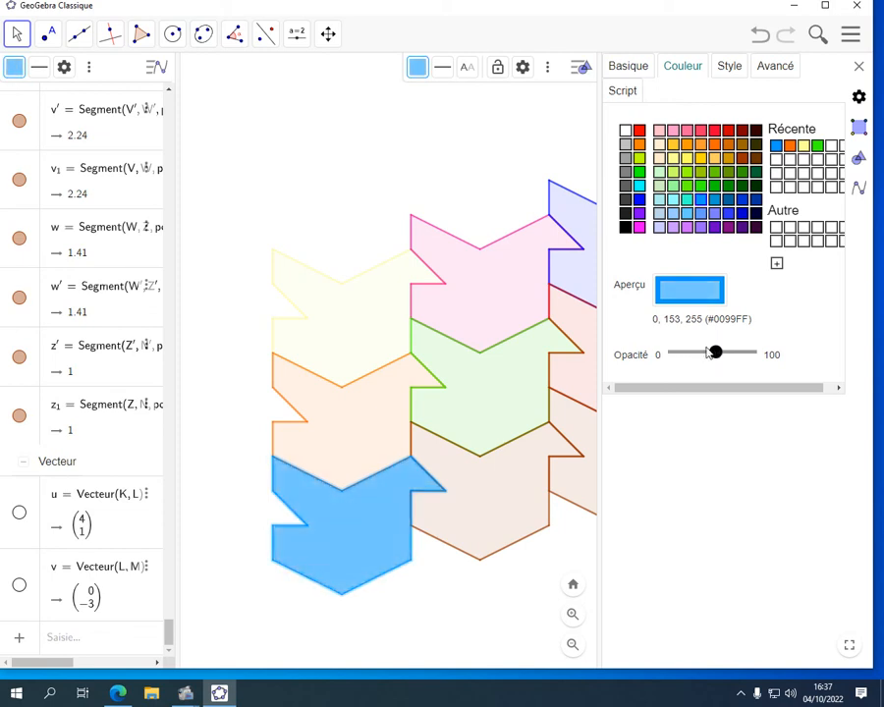
left_click(859, 67)
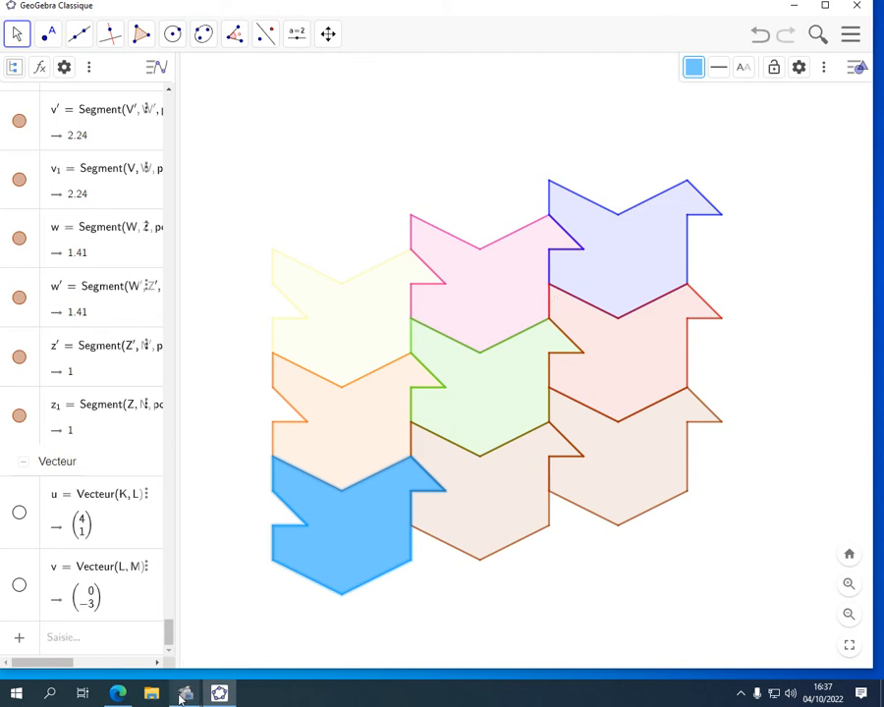
mouse_move(185, 693)
left_click(105, 625)
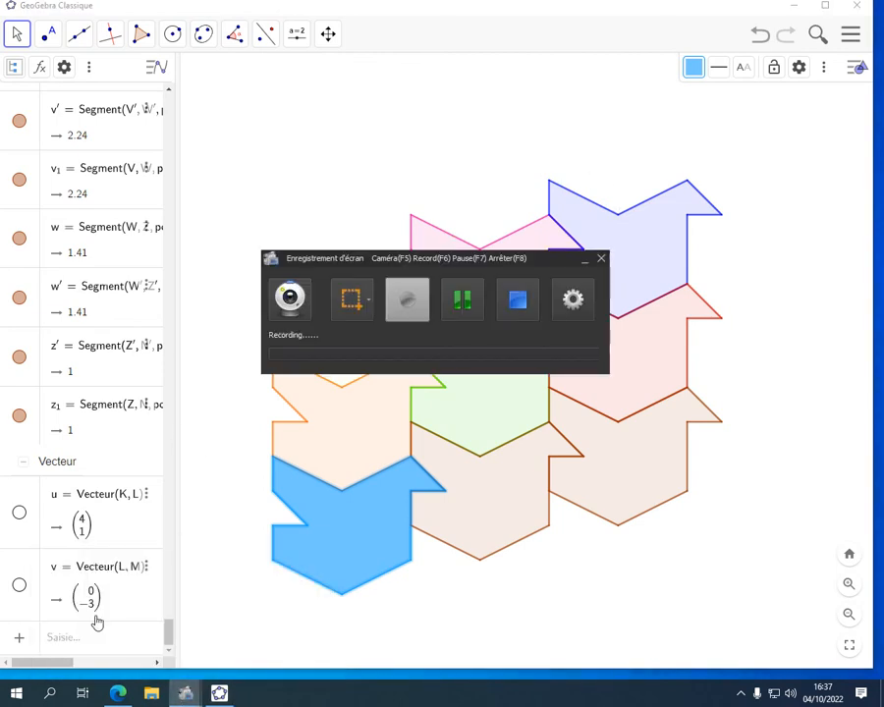